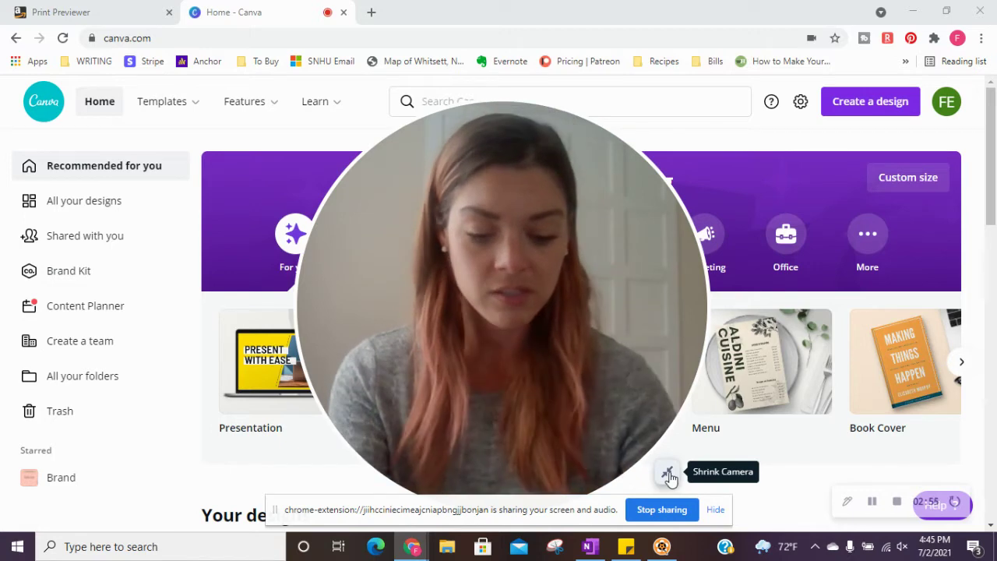
left_click(669, 474)
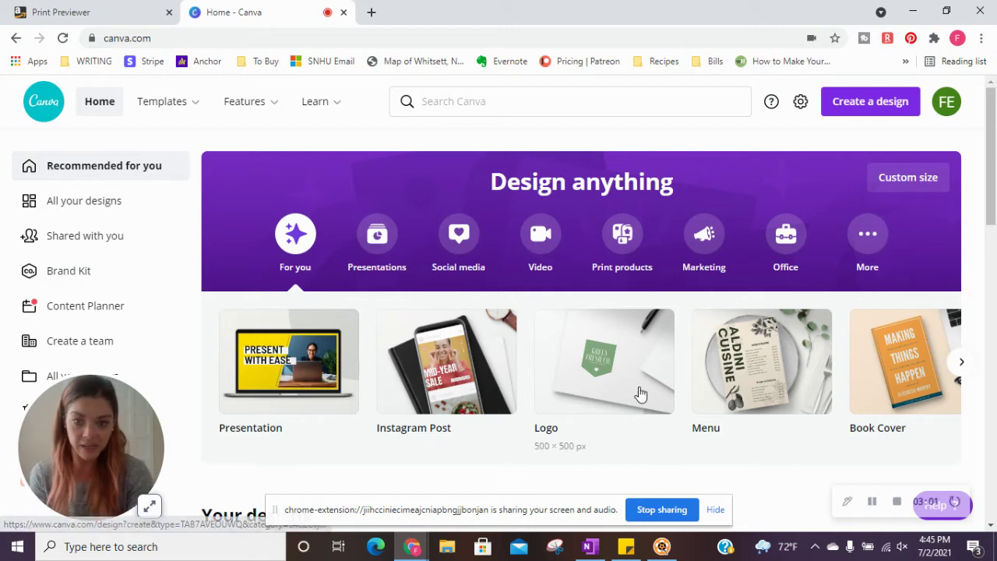
Open the AMAZON COVER 8x11 design from the recent designs in a new browser tab and switch to it
scroll(638, 392, "down", 2)
scroll(640, 394, "down", 1)
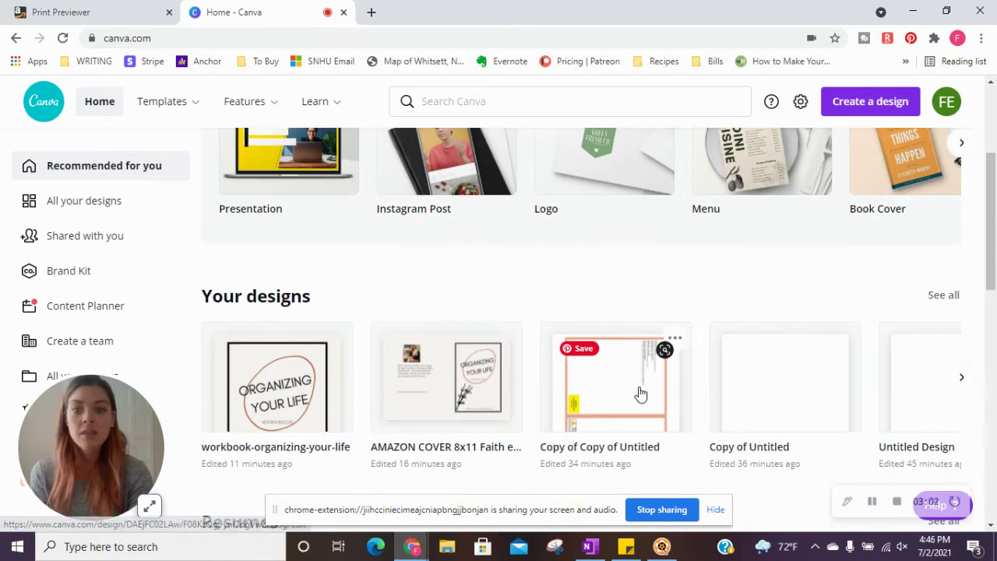
right_click(483, 399)
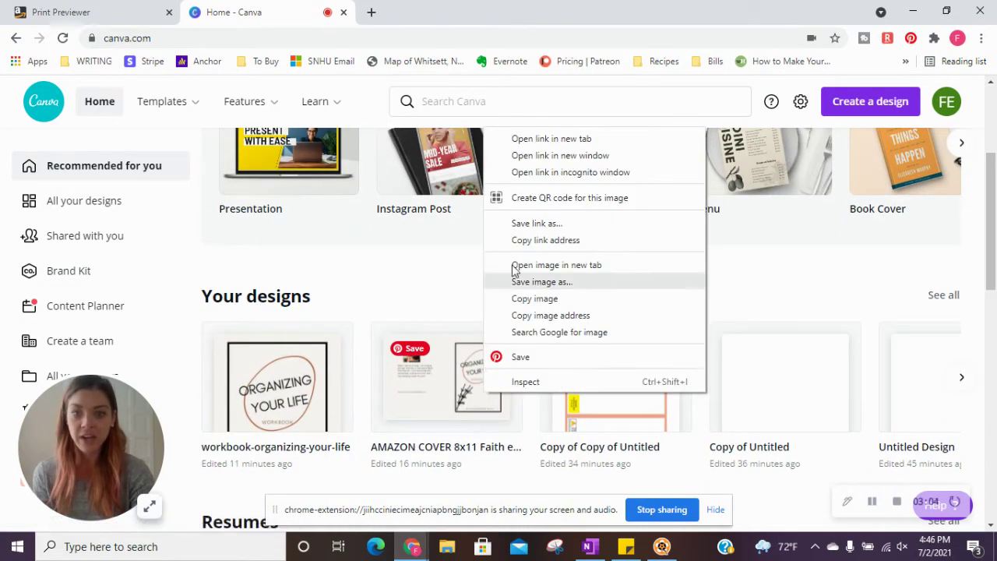
left_click(555, 139)
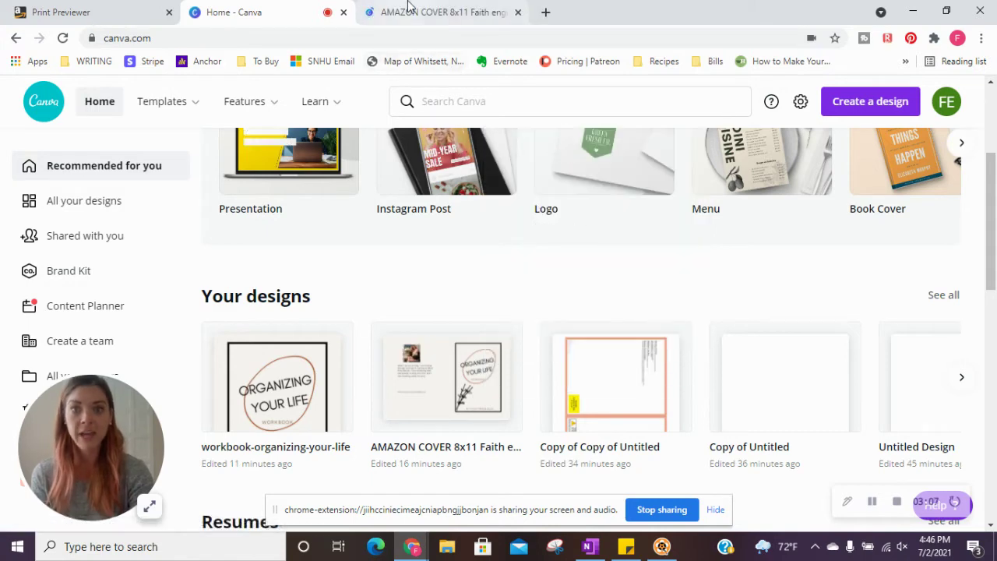
left_click(408, 6)
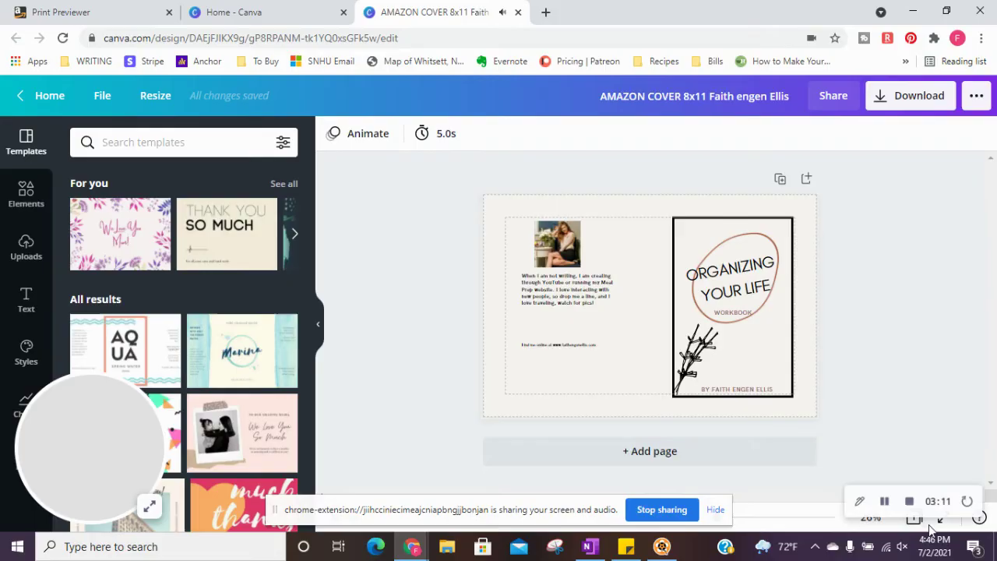
View the cover design full screen, and compare it with the cover shown in the KDP Print Previewer
left_click(939, 520)
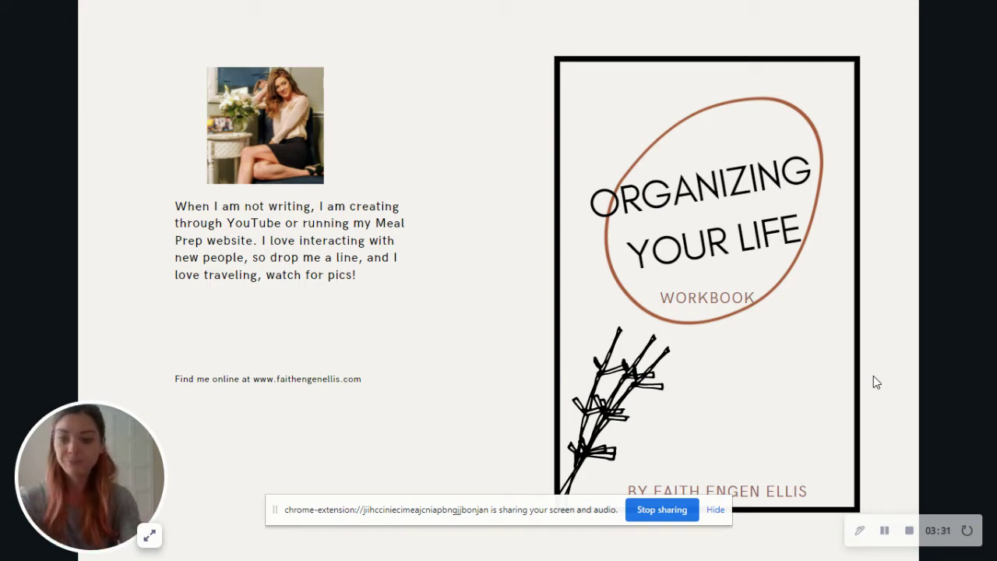
key("Escape")
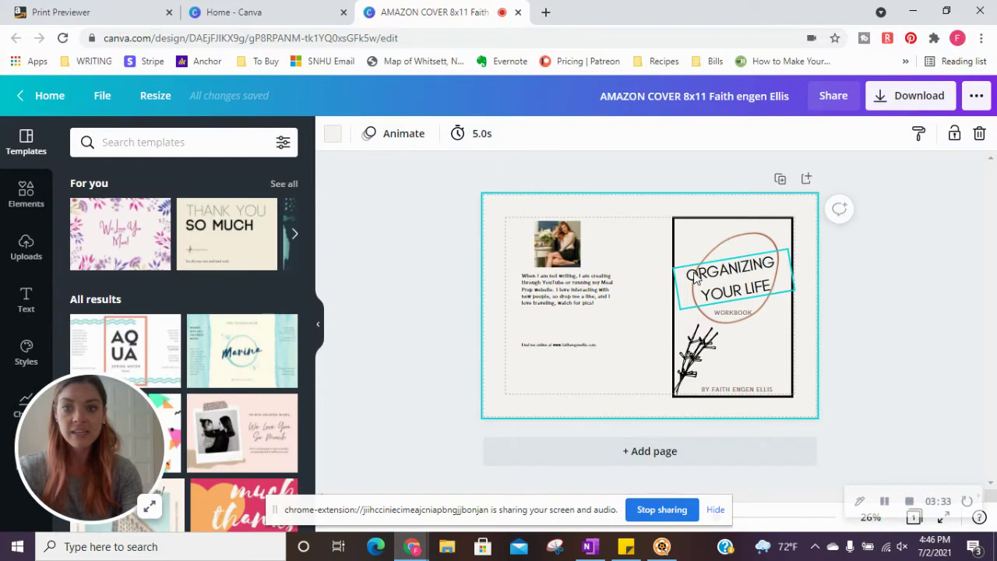
left_click(90, 9)
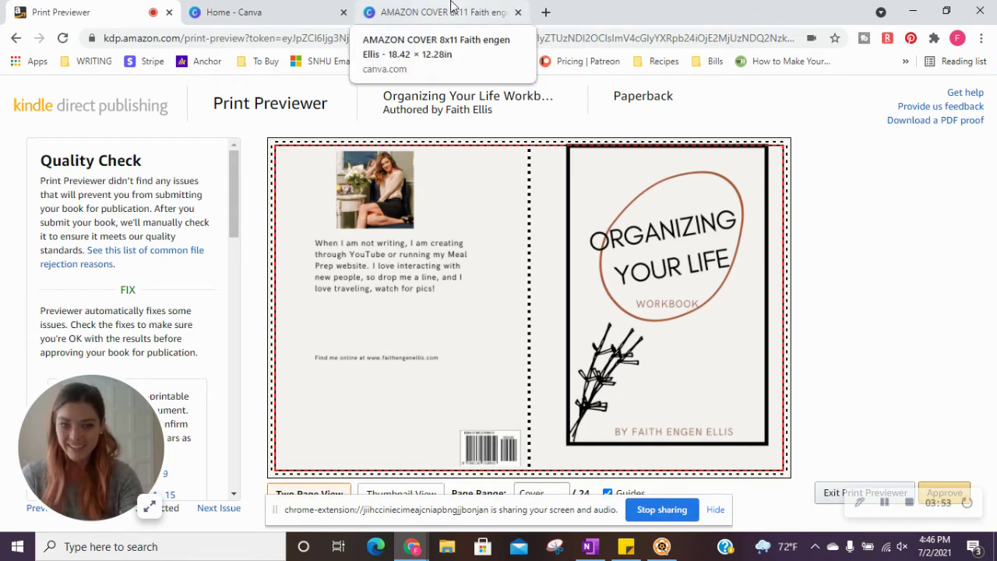
Reopen the AMAZON COVER 8x11 design from the Canva home page and check its custom size in the resize options
left_click(218, 8)
scroll(408, 285, "down", 2)
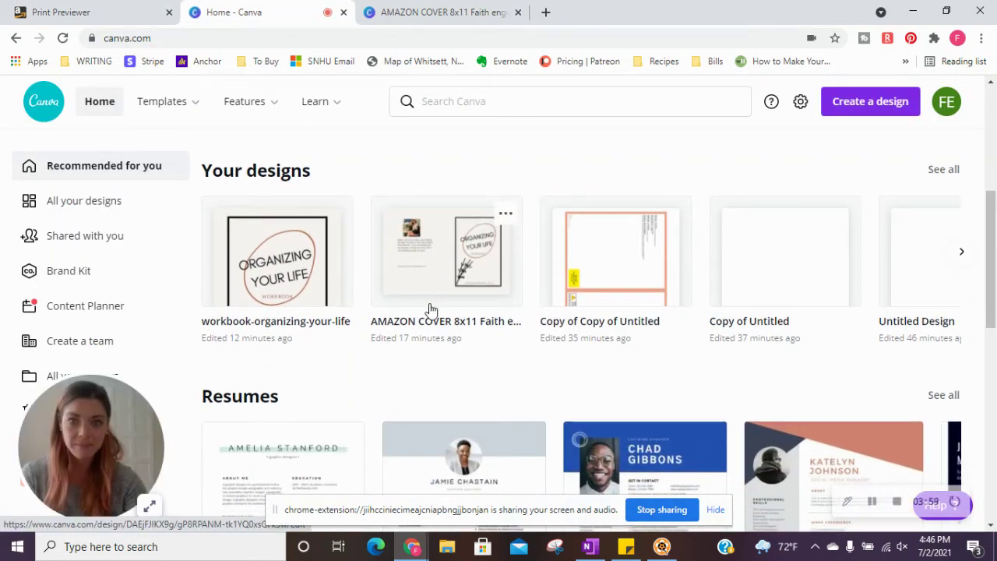
left_click(431, 309)
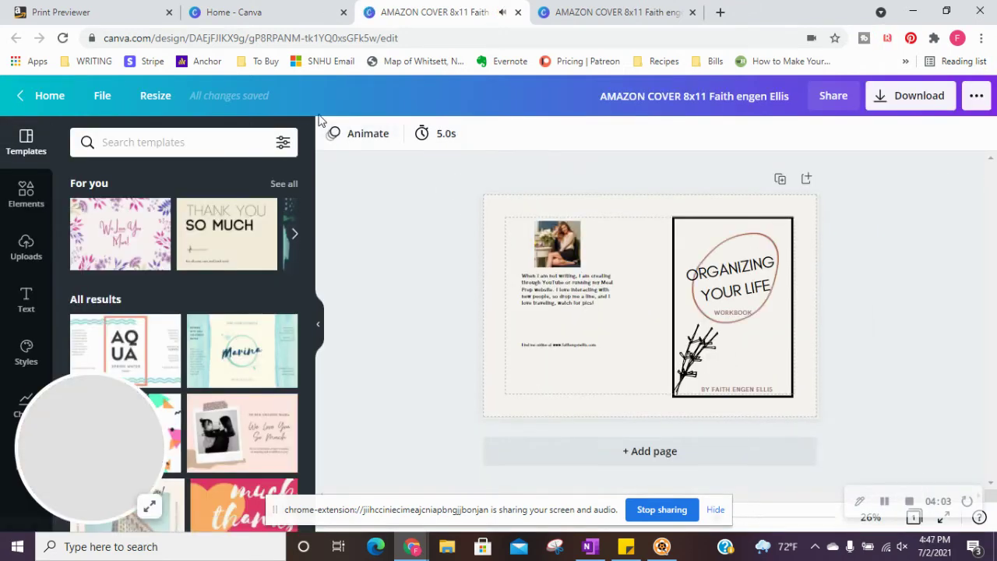
left_click(158, 105)
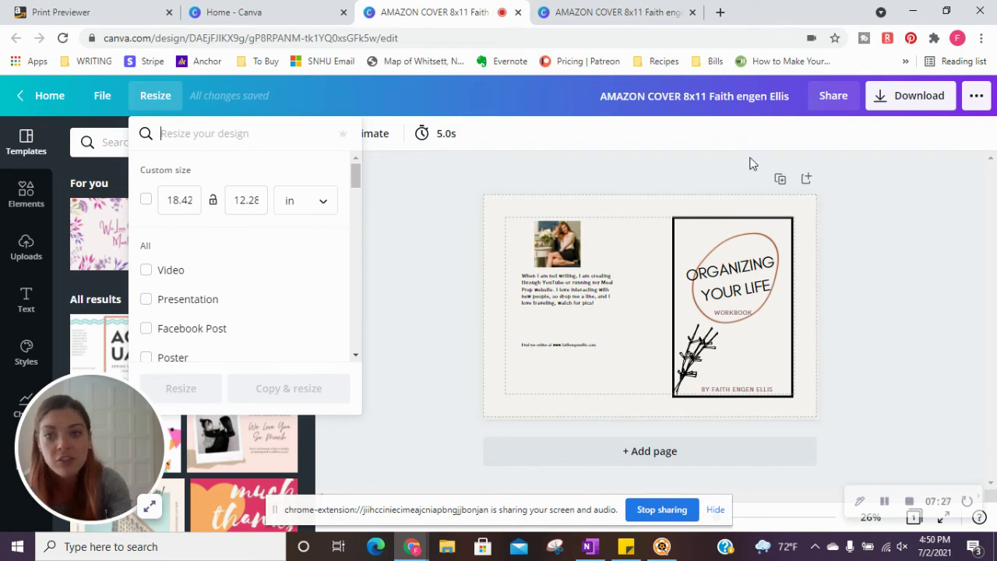
left_click(490, 223)
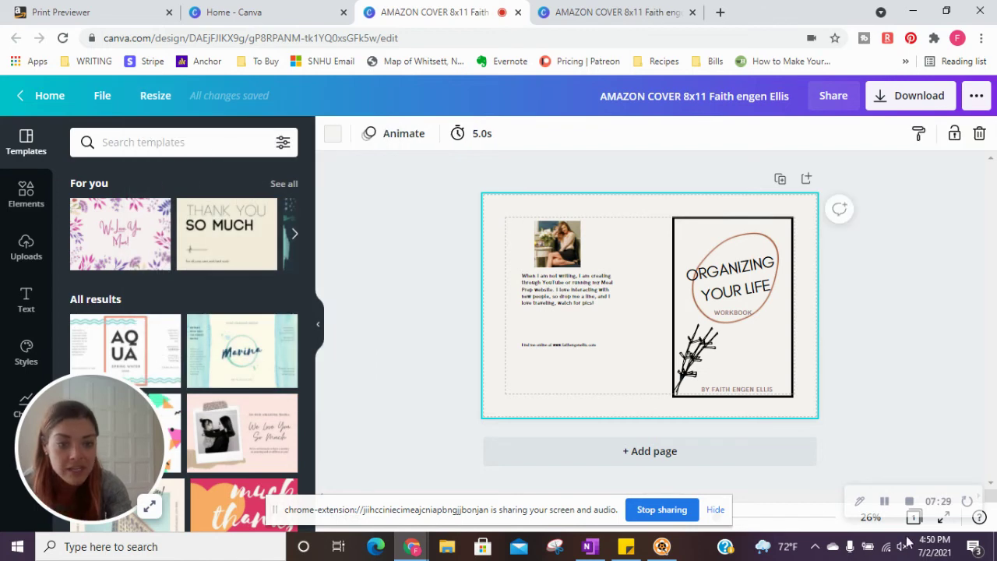
Hide the margins on the cover design
left_click(870, 517)
left_click(852, 362)
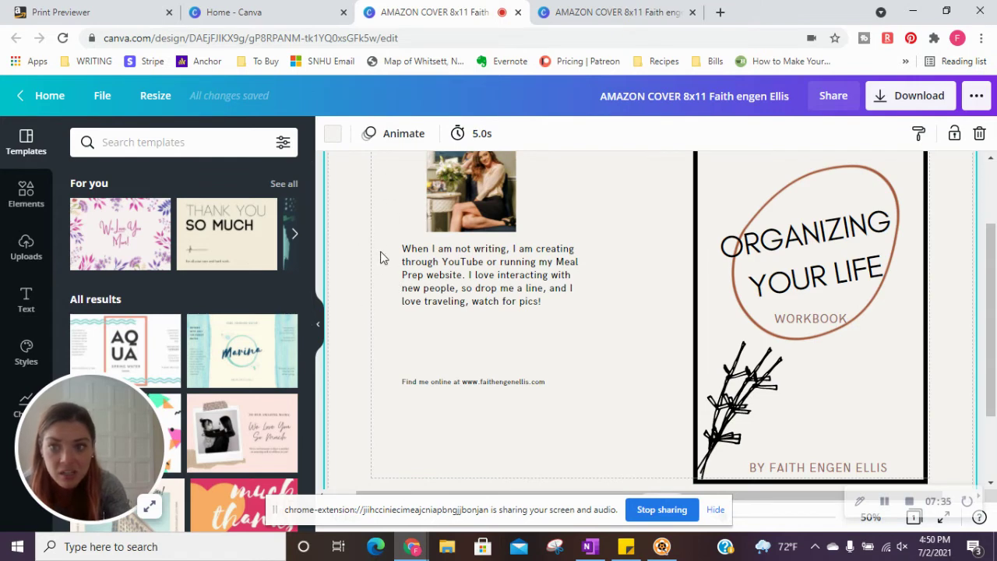
left_click(106, 104)
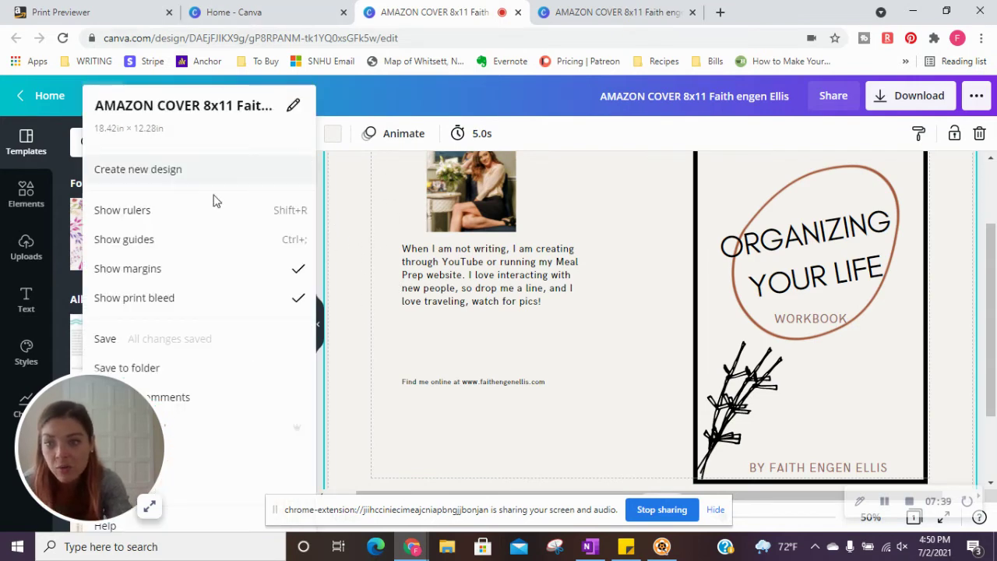
left_click(298, 269)
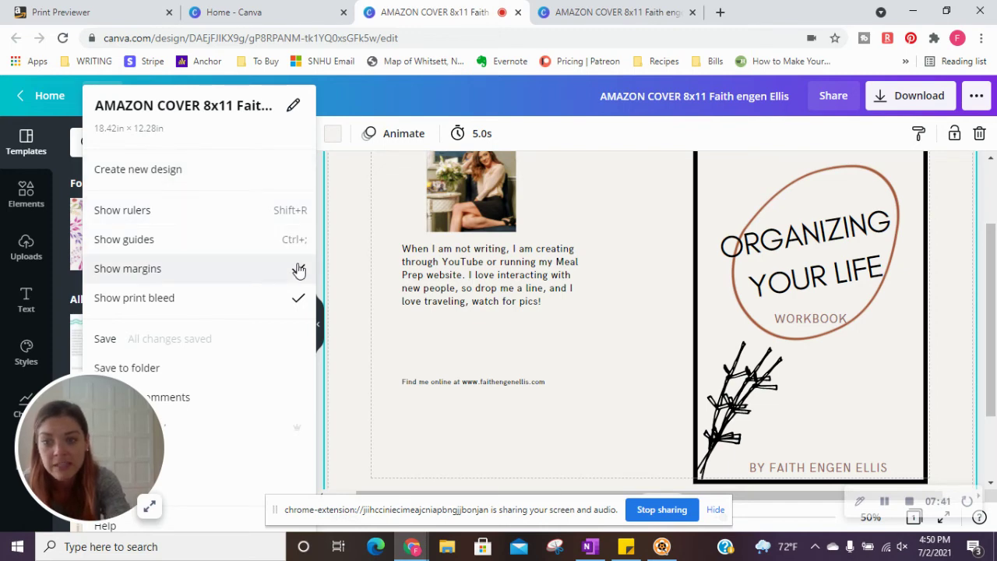
left_click(298, 270)
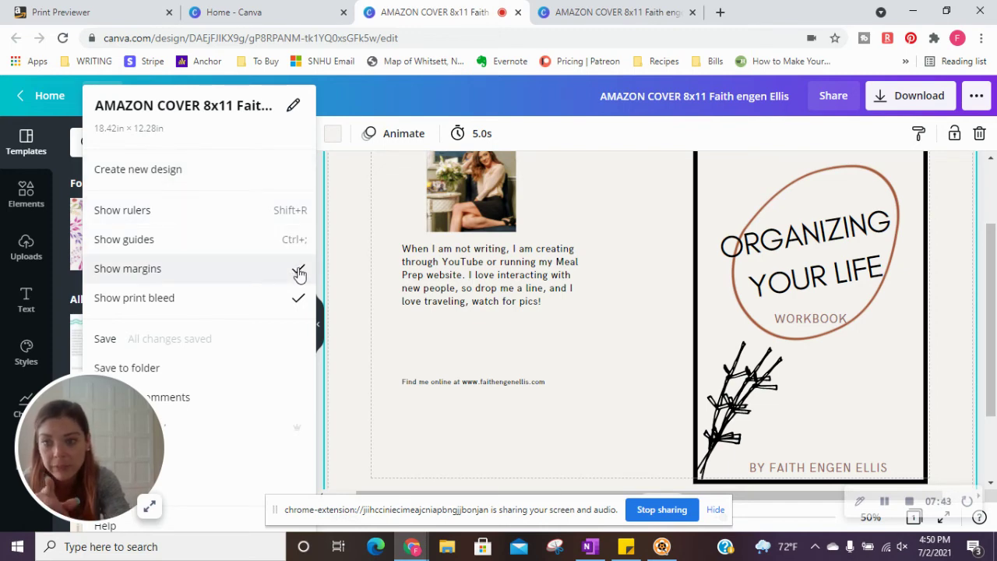
left_click(299, 273)
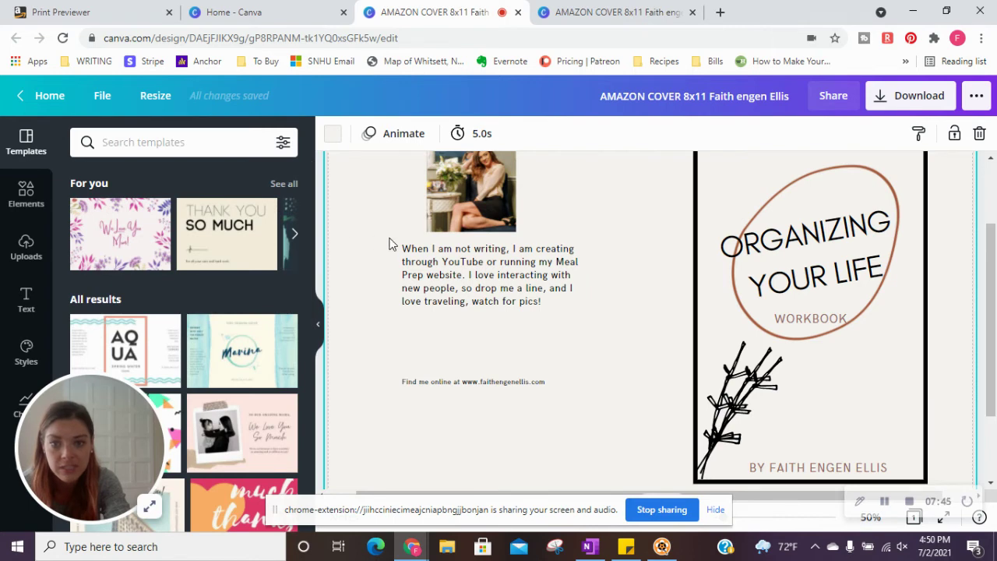
Show the margins on the cover design again and bring the whole cover back into view
left_click(97, 99)
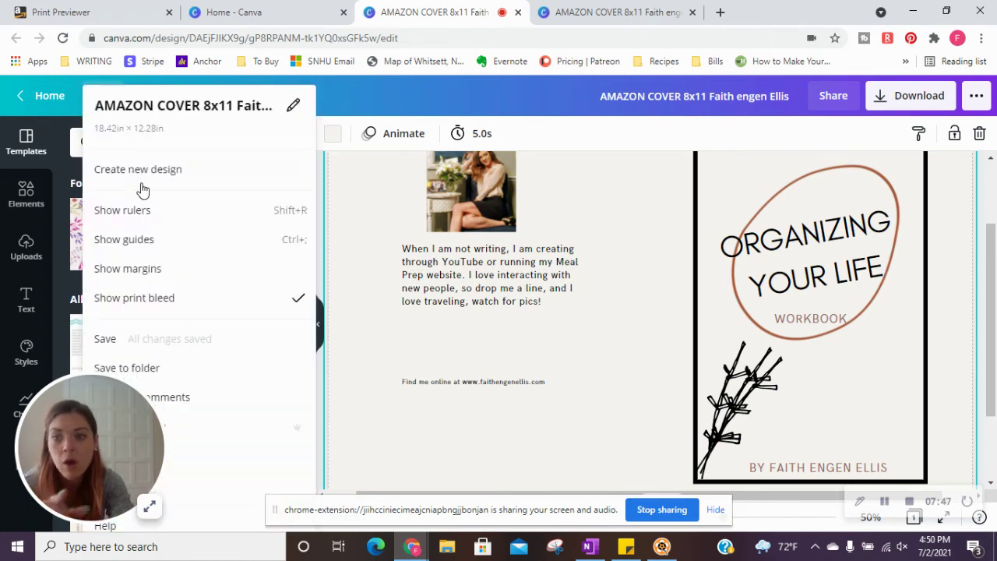
left_click(166, 272)
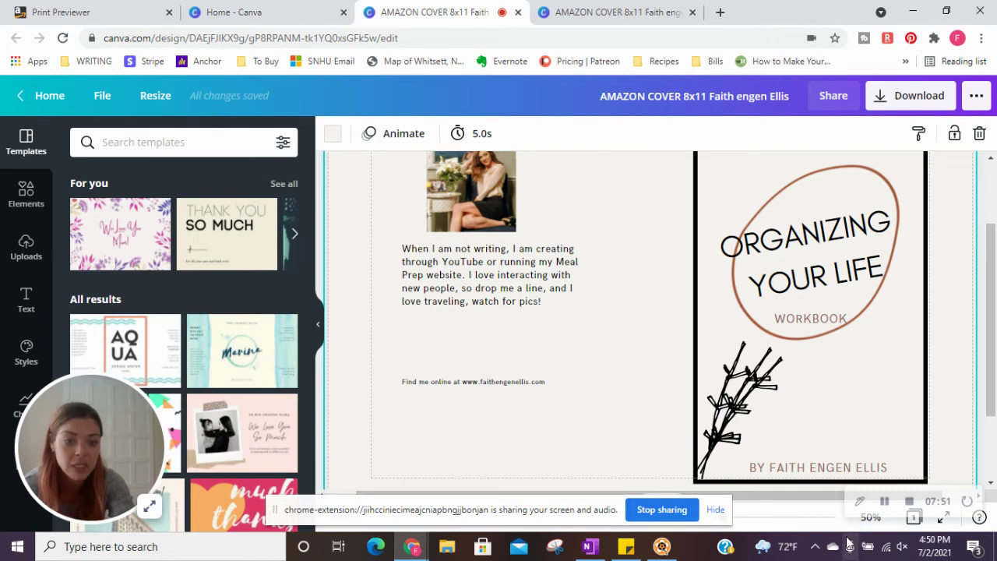
left_click(878, 527)
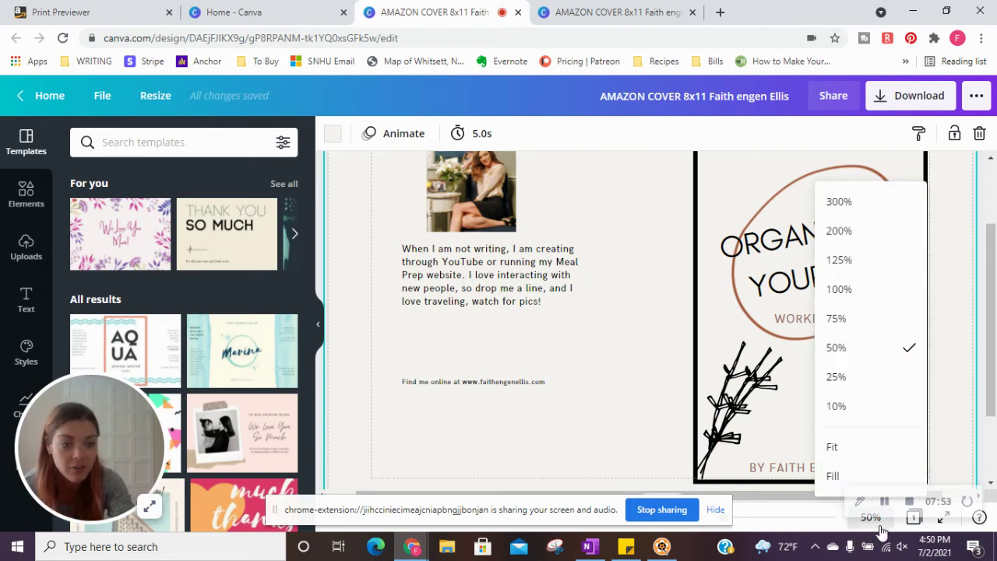
left_click(882, 378)
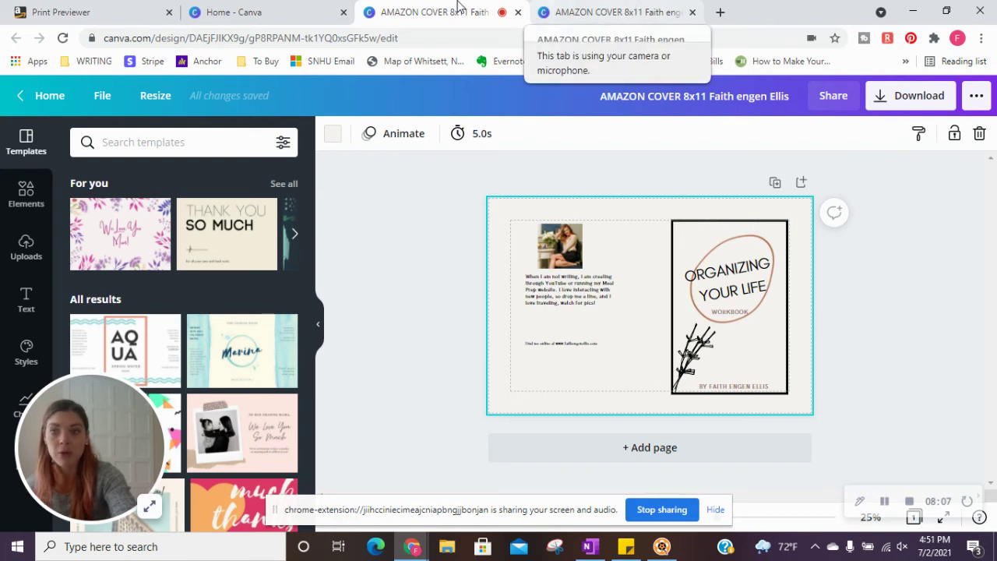
Switch to the KDP Print Previewer and approve the paperback proof of Organizing Your Life Workbook
left_click(131, 10)
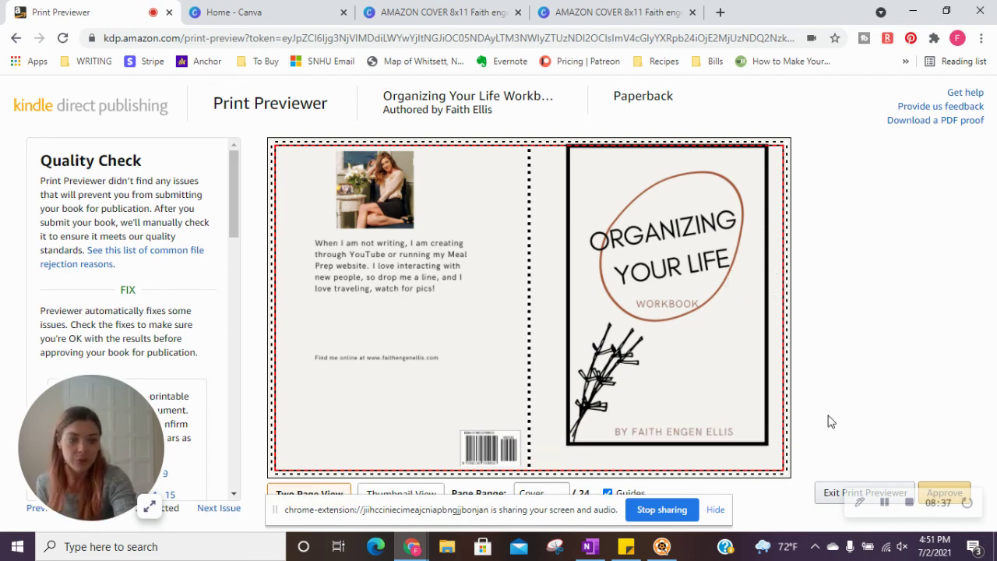
left_click(961, 491)
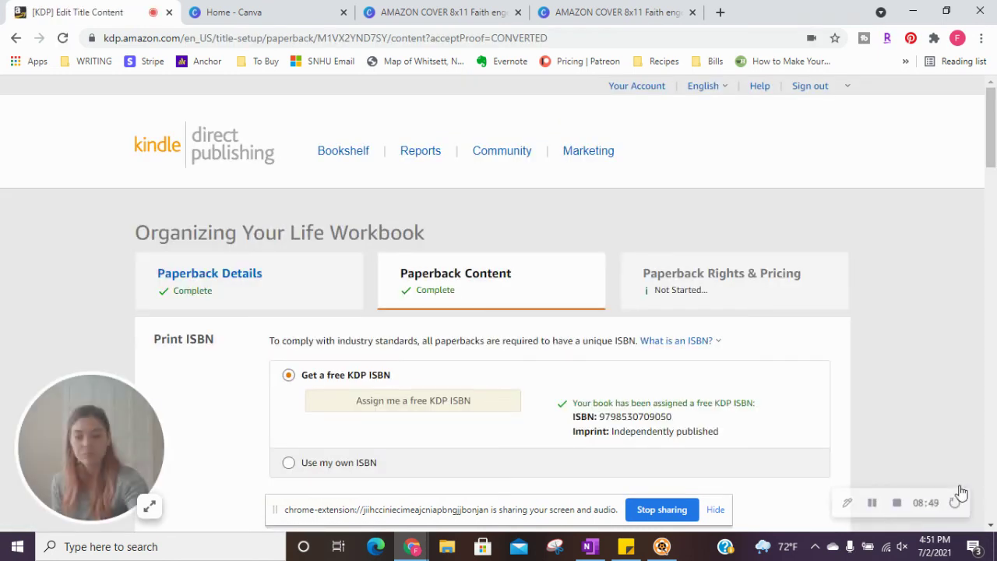
Review the paperback's print options, trim size, bleed, uploaded manuscript and cover, and the Amazon.com printing cost in the summary
scroll(688, 427, "down", 1)
scroll(688, 428, "down", 15)
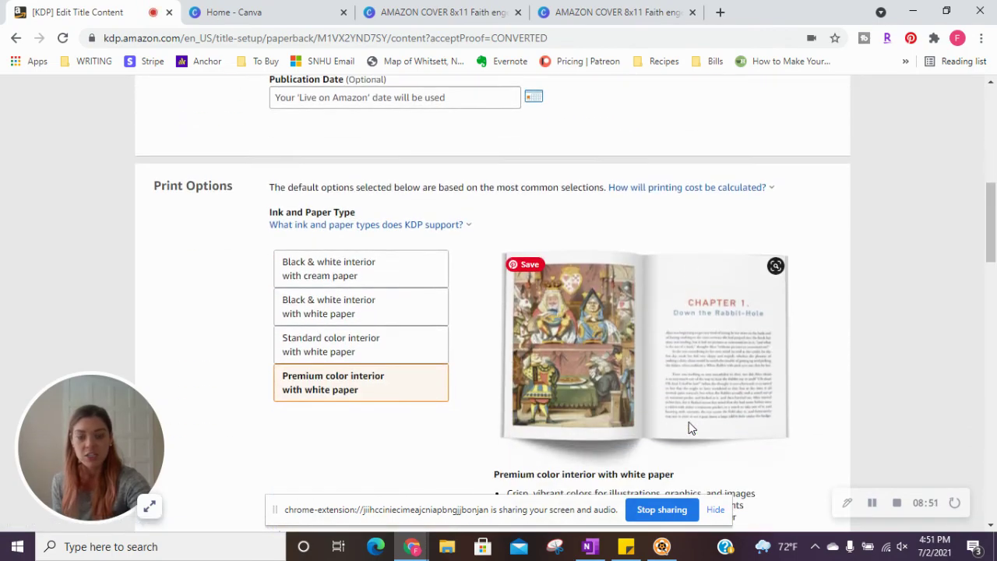
scroll(690, 427, "up", 5)
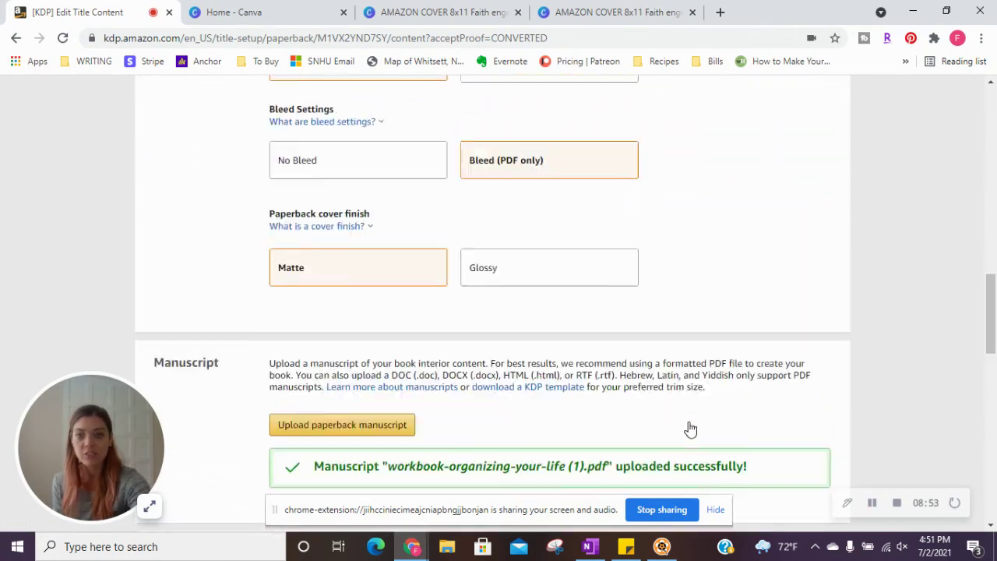
scroll(721, 336, "up", 2)
scroll(719, 337, "down", 2)
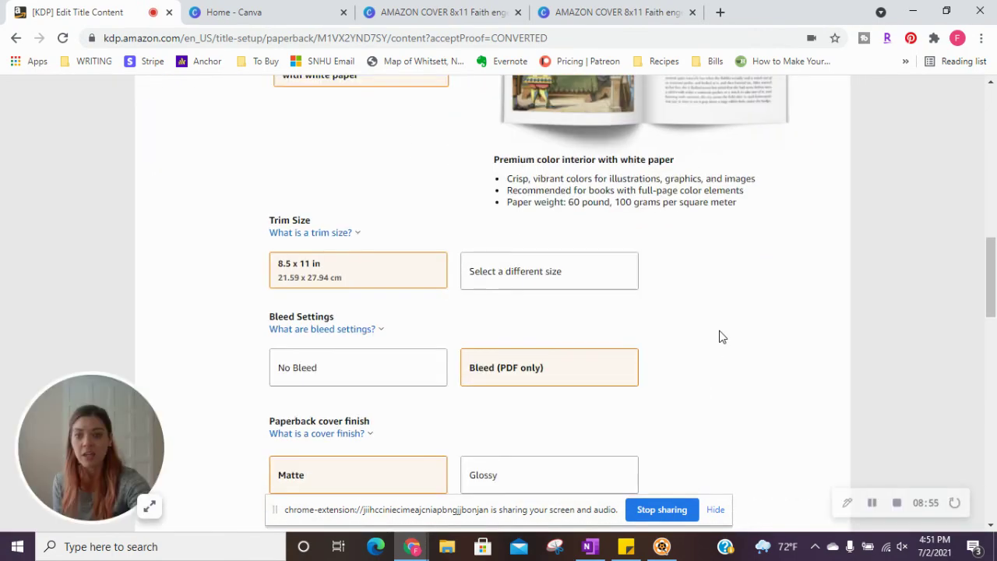
scroll(719, 336, "down", 8)
scroll(718, 336, "down", 4)
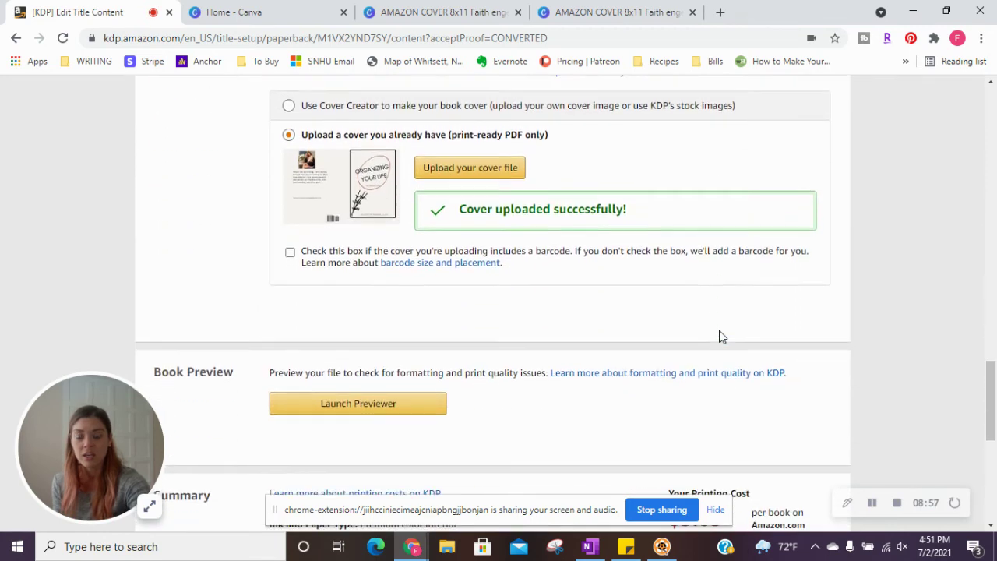
scroll(719, 330, "down", 2)
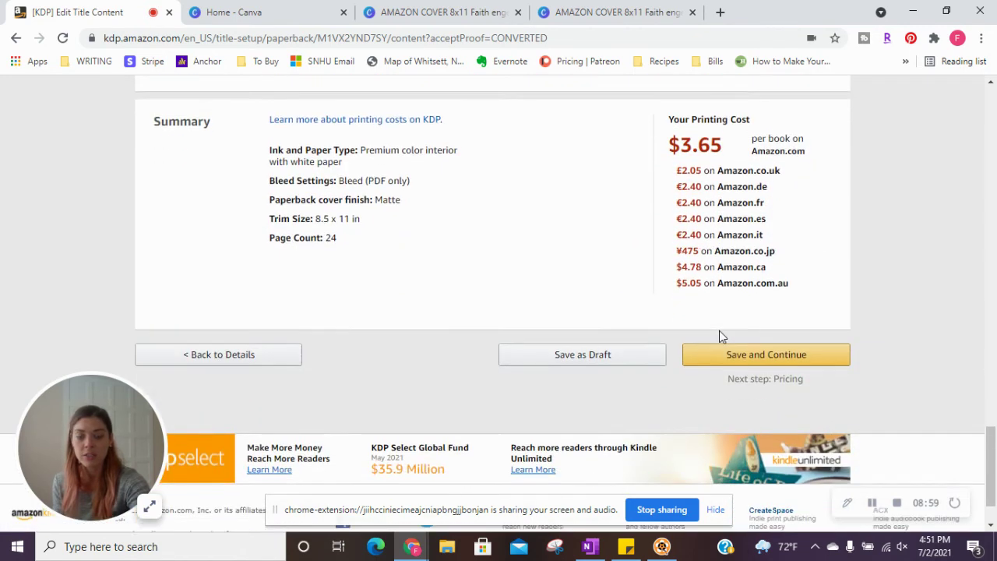
scroll(718, 333, "up", 1)
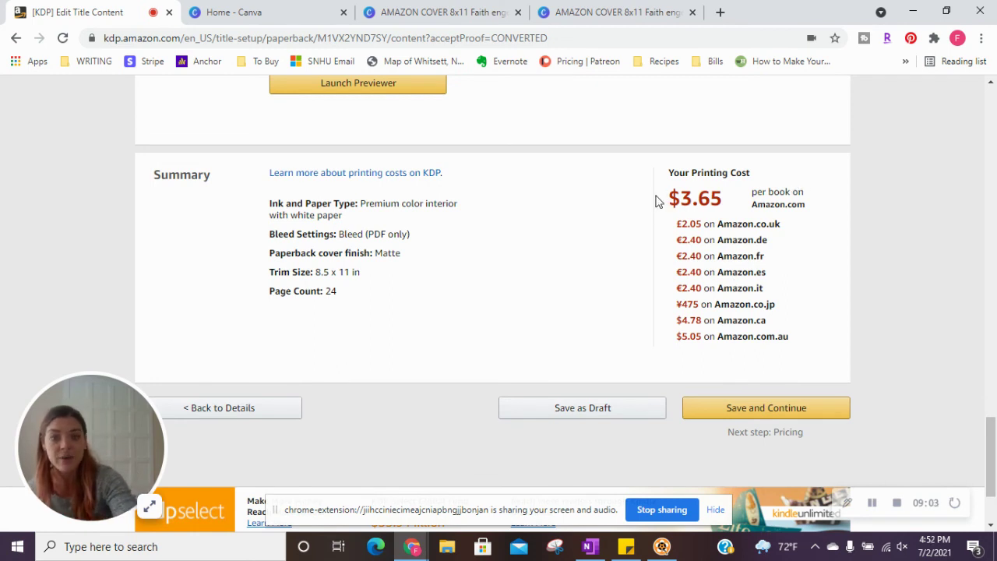
left_click_drag(652, 198, 742, 203)
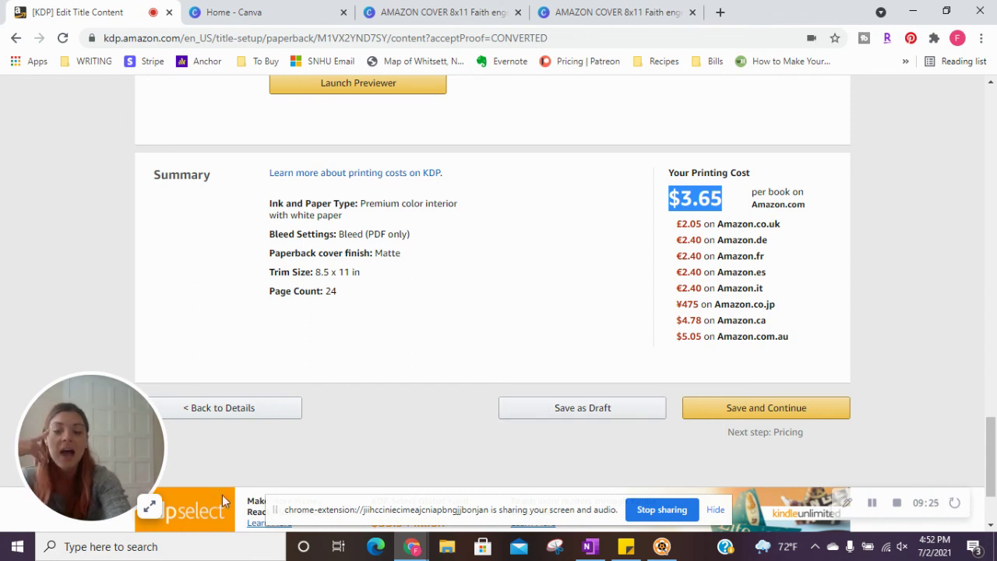
left_click(154, 507)
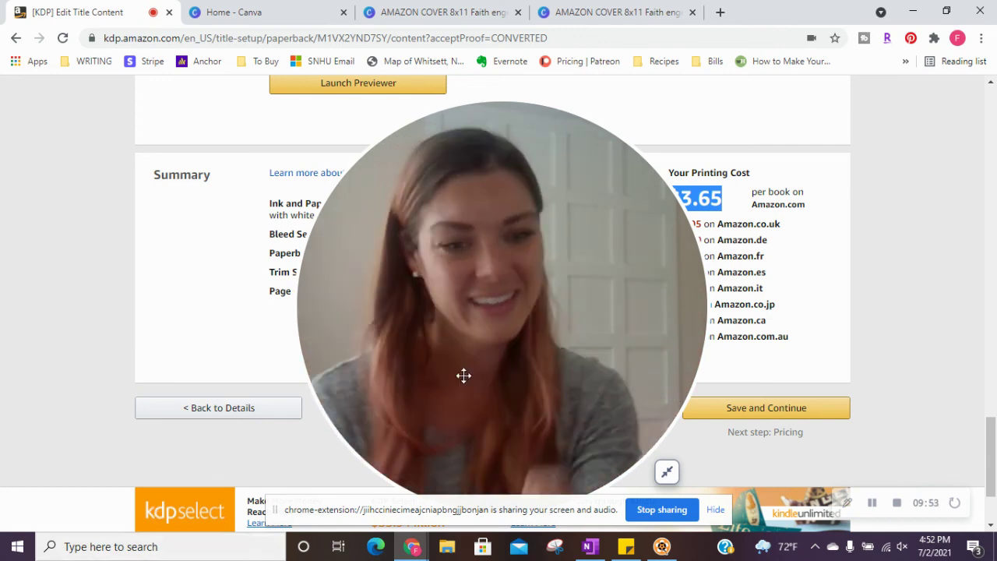
left_click(896, 502)
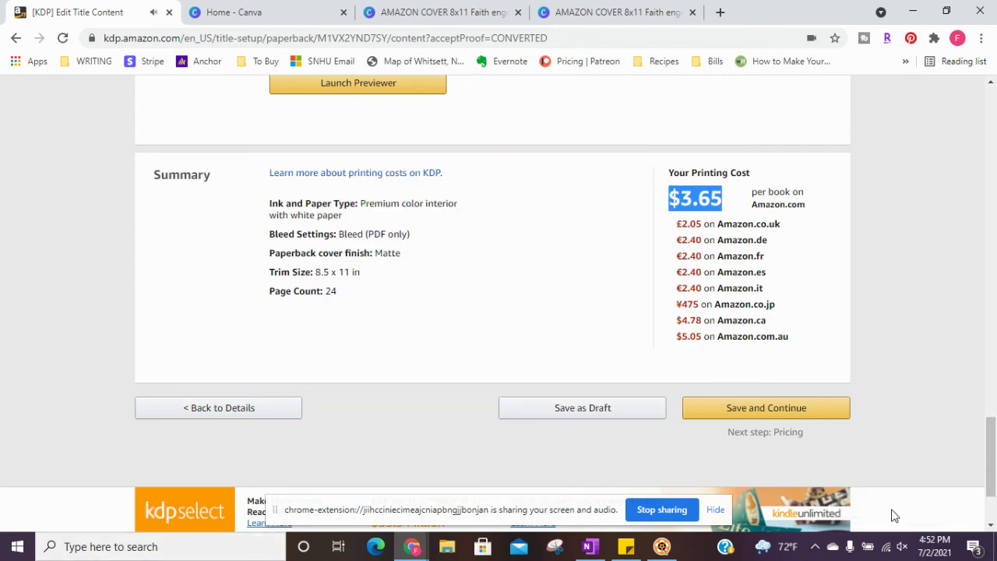